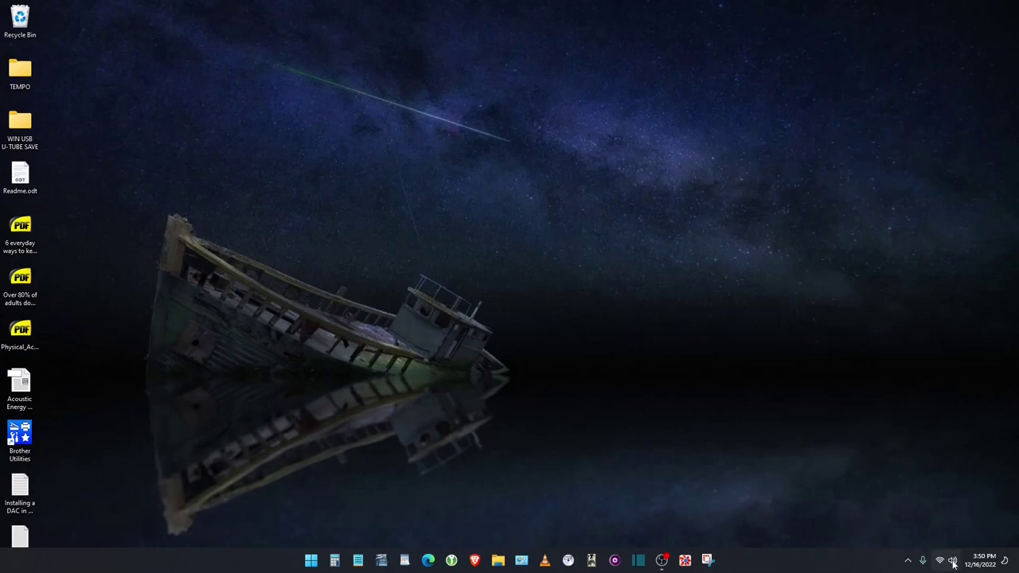
Step: Open Sound settings from the tray volume icon, showing Speakers (Schiit Modi 3E) output at 100
{"action": "mouse_move", "coordinate": [954, 564]}
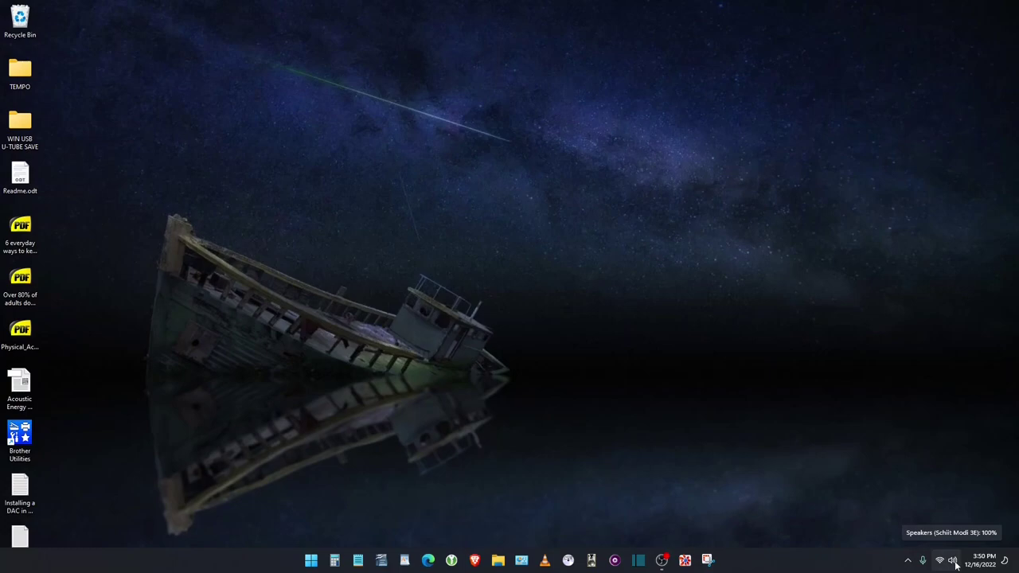
{"action": "right_click", "coordinate": [954, 562]}
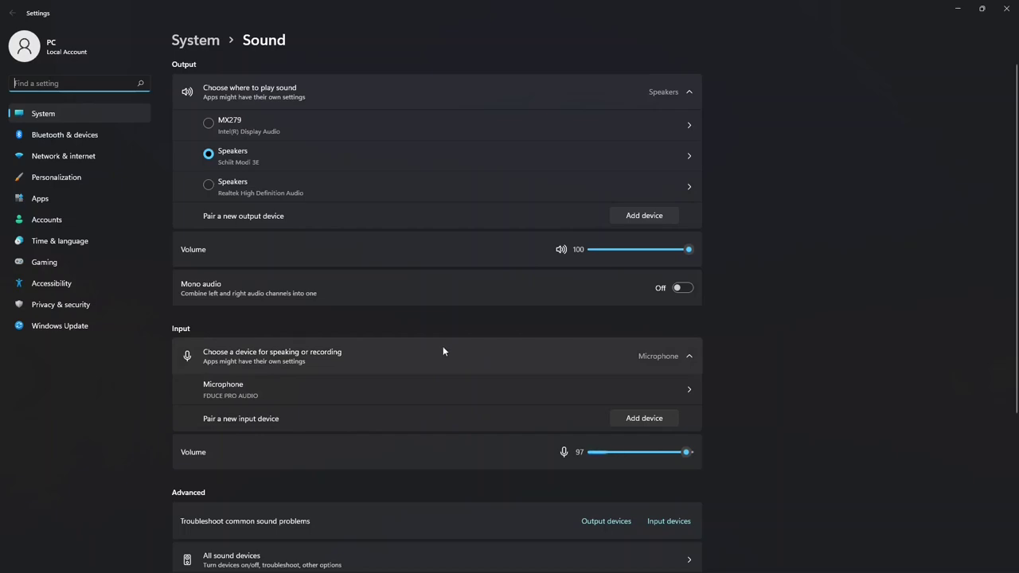
{"action": "scroll", "coordinate": [444, 351], "scroll_direction": "down", "scroll_amount": 2}
{"action": "scroll", "coordinate": [443, 351], "scroll_direction": "up", "scroll_amount": 2}
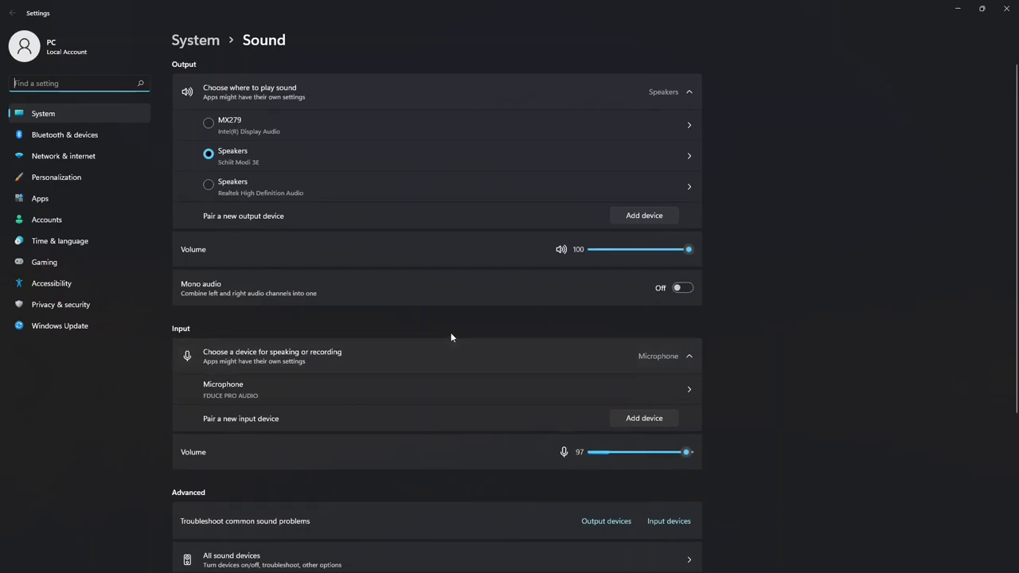
{"action": "scroll", "coordinate": [450, 332], "scroll_direction": "down", "scroll_amount": 5}
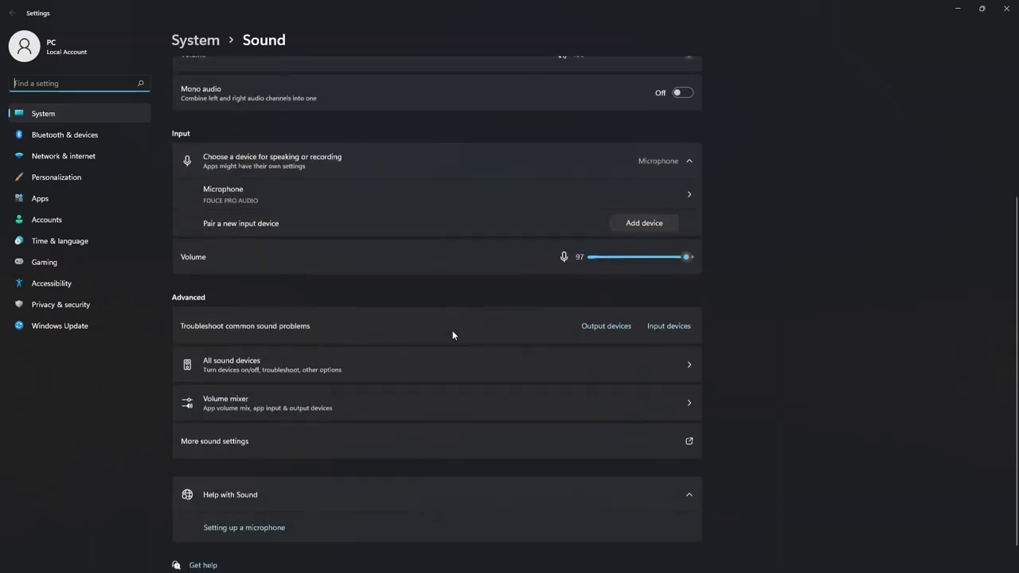
{"action": "scroll", "coordinate": [452, 334], "scroll_direction": "down", "scroll_amount": 1}
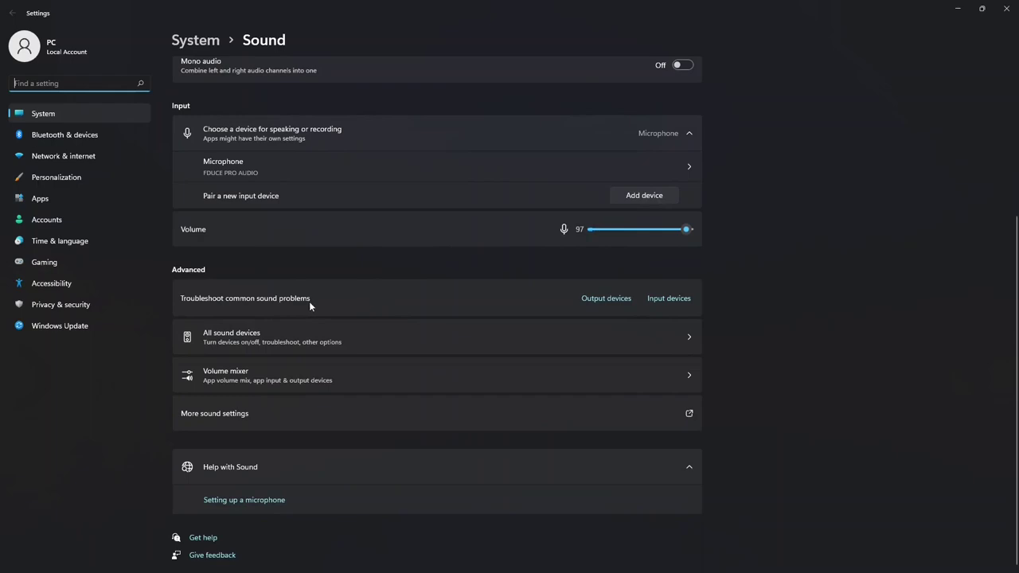
Step: Launch the audio troubleshooter for Output devices under Troubleshoot common sound problems
{"action": "left_click", "coordinate": [604, 298]}
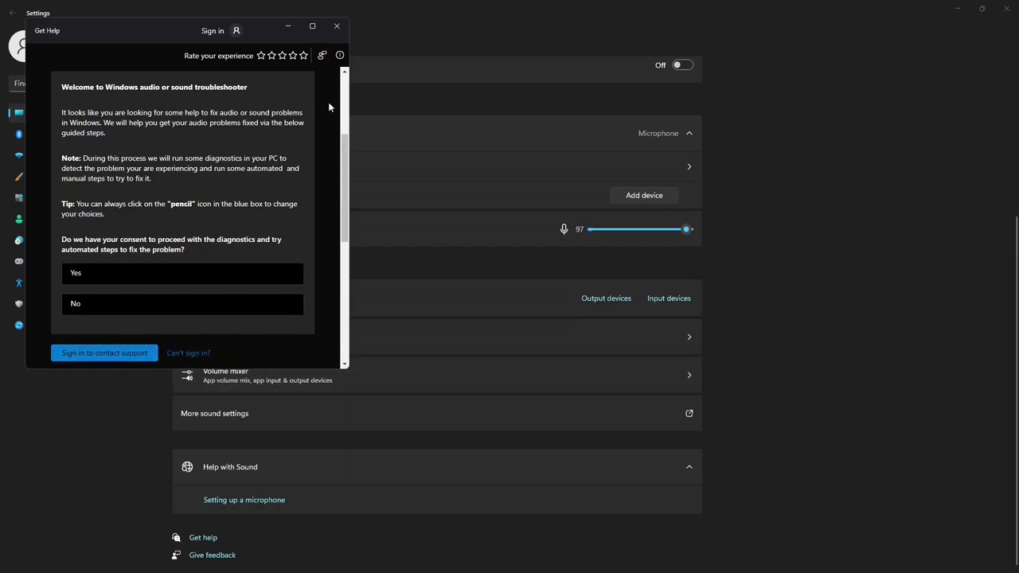
Step: Close Get Help, view All sound devices, then go back to the Sound page
{"action": "left_click", "coordinate": [337, 27]}
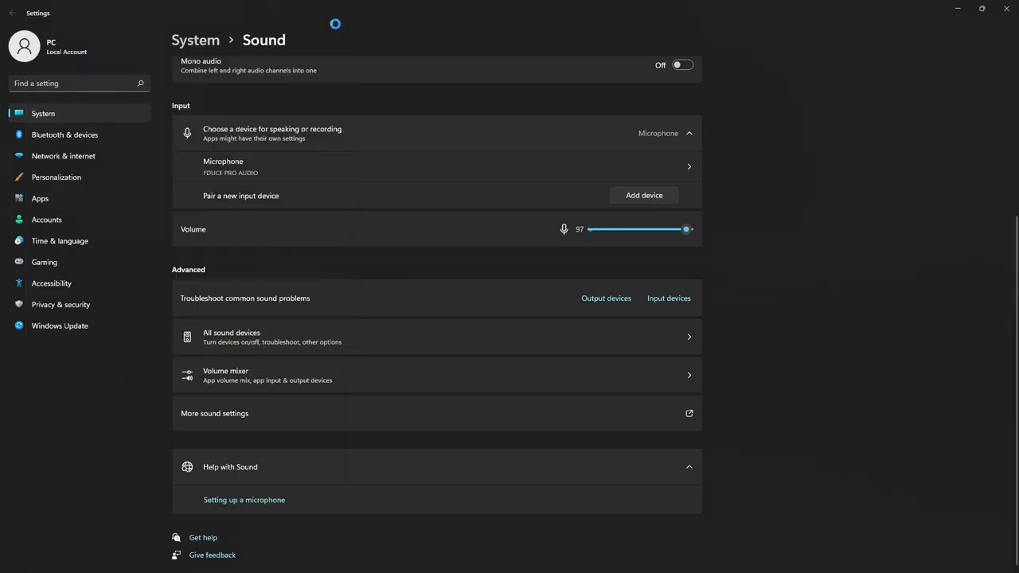
{"action": "left_click", "coordinate": [686, 336]}
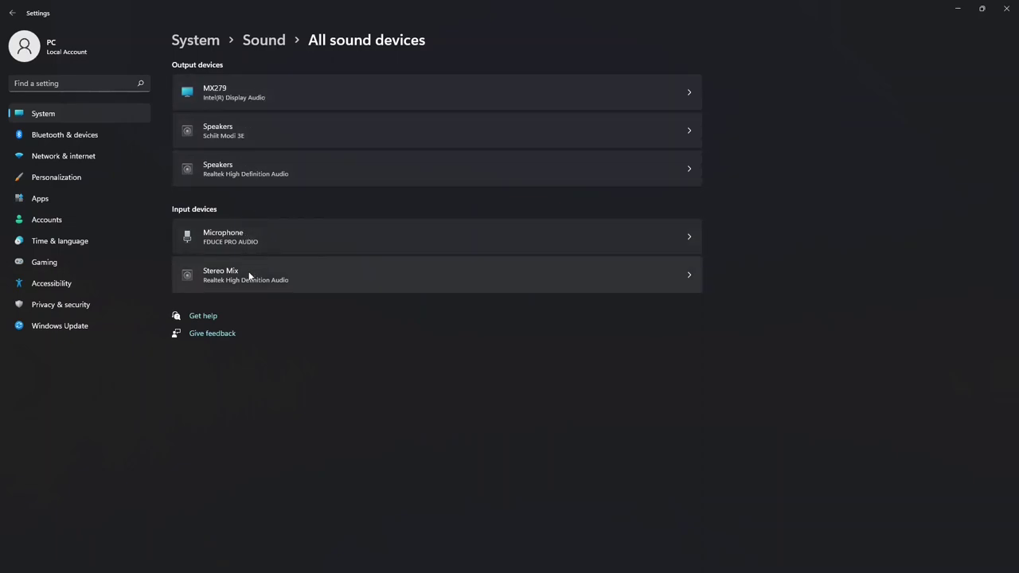
{"action": "left_click", "coordinate": [12, 13]}
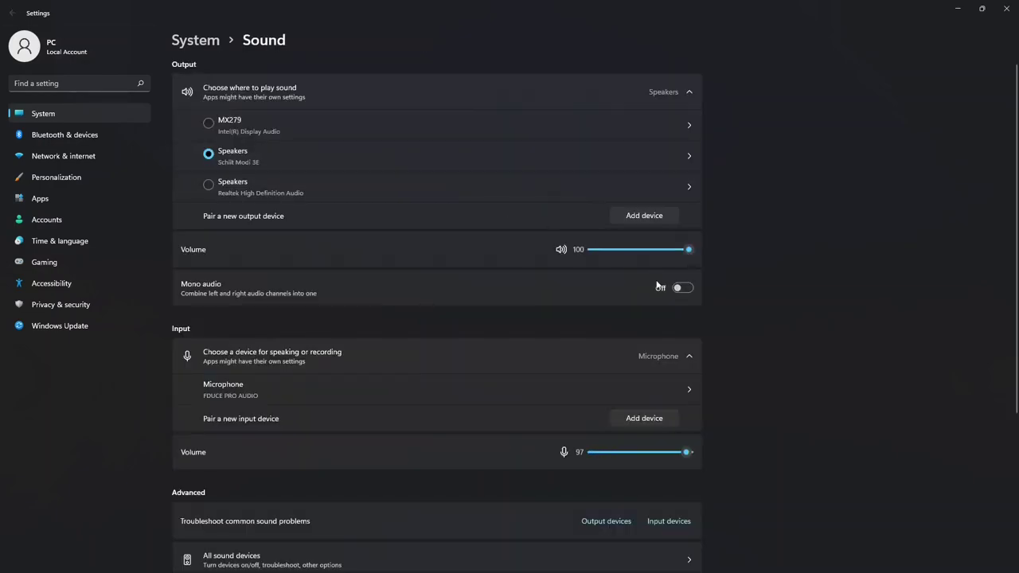
{"action": "scroll", "coordinate": [753, 379], "scroll_direction": "down", "scroll_amount": 3}
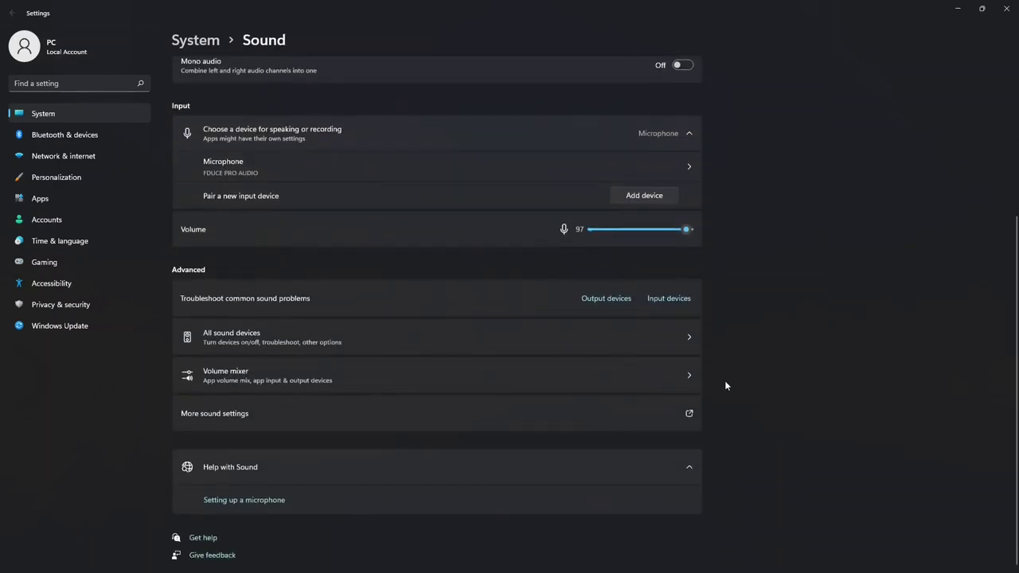
Step: Open the Volume mixer, showing System sounds and OBS 28.1.2 at volume 100
{"action": "left_click", "coordinate": [690, 374]}
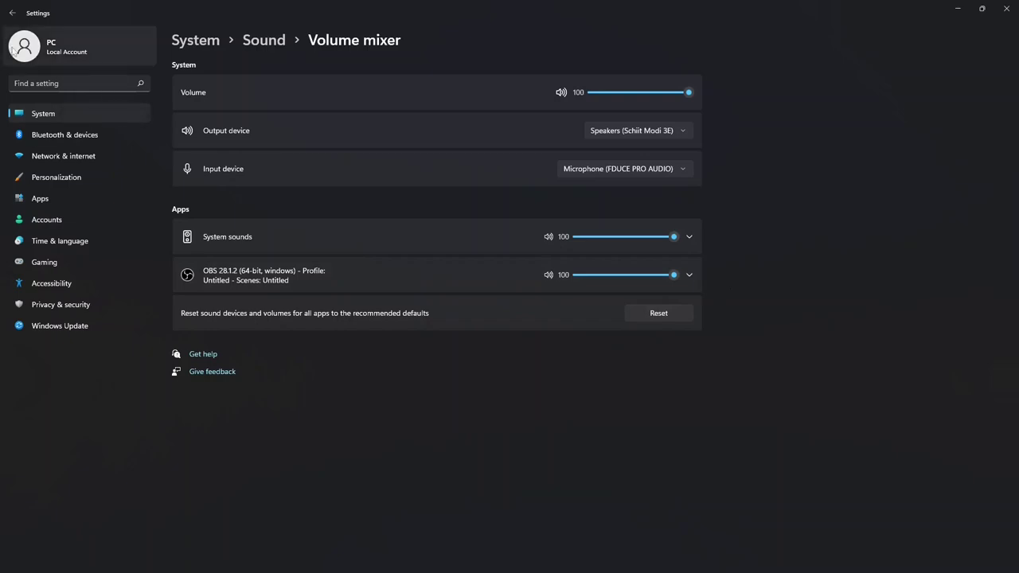
Step: Return to the Sound page, scroll through it, and close the Settings window
{"action": "left_click", "coordinate": [11, 14]}
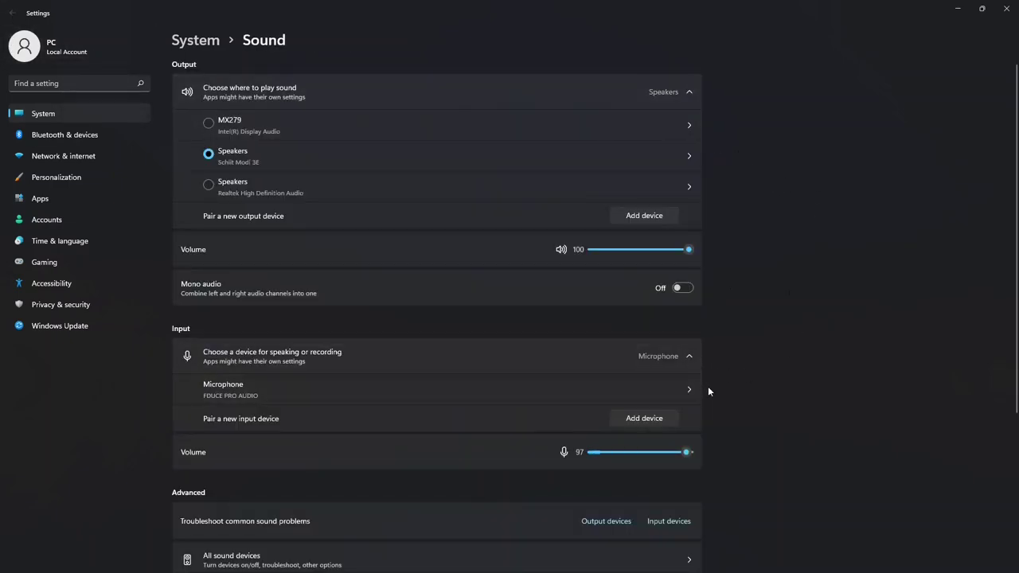
{"action": "scroll", "coordinate": [739, 385], "scroll_direction": "down", "scroll_amount": 3}
{"action": "scroll", "coordinate": [762, 377], "scroll_direction": "up", "scroll_amount": 3}
{"action": "scroll", "coordinate": [842, 350], "scroll_direction": "down", "scroll_amount": 1}
{"action": "scroll", "coordinate": [847, 349], "scroll_direction": "down", "scroll_amount": 1}
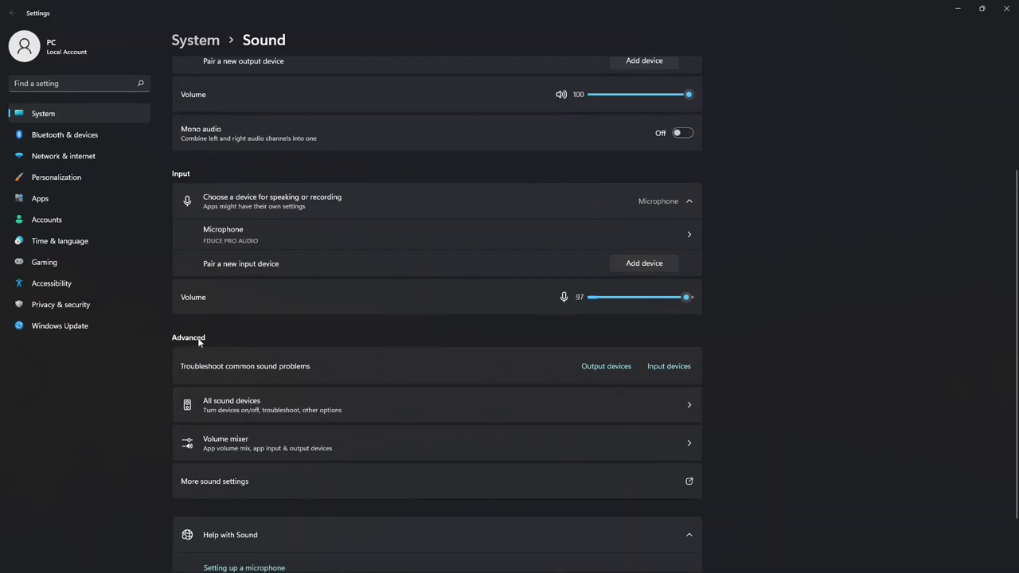
{"action": "scroll", "coordinate": [935, 312], "scroll_direction": "up", "scroll_amount": 2}
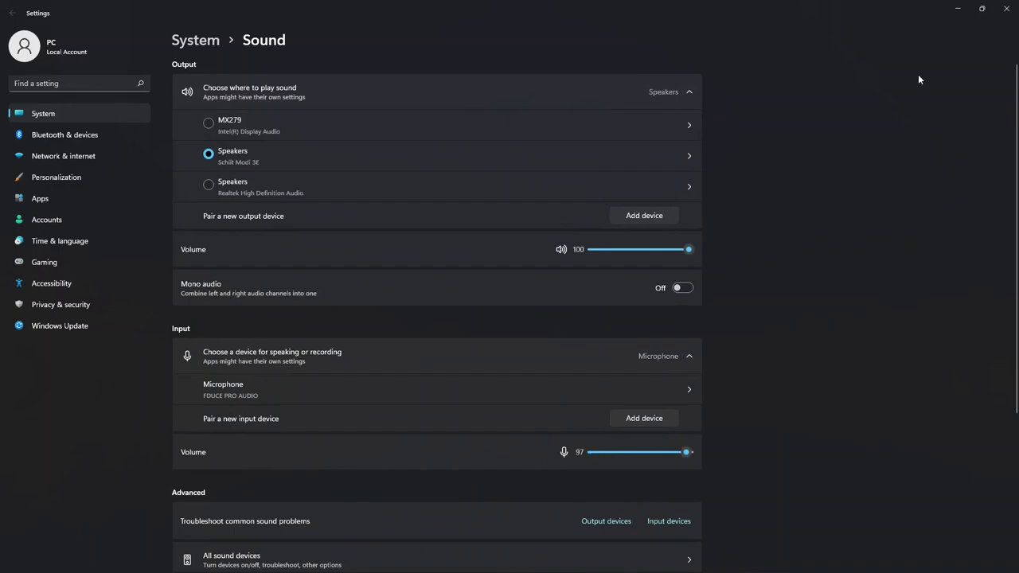
{"action": "left_click", "coordinate": [1006, 8]}
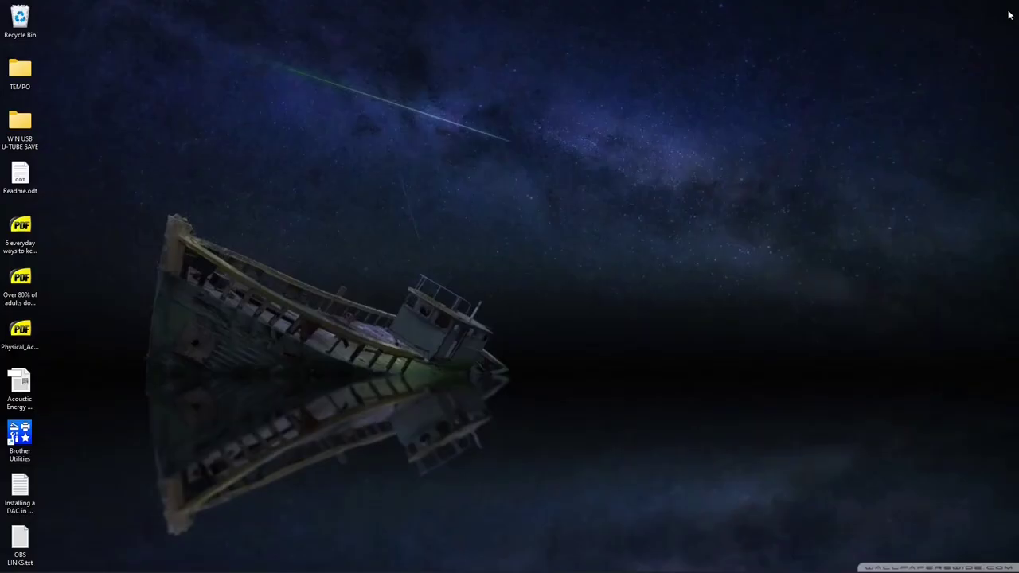
{"action": "mouse_move", "coordinate": [730, 558]}
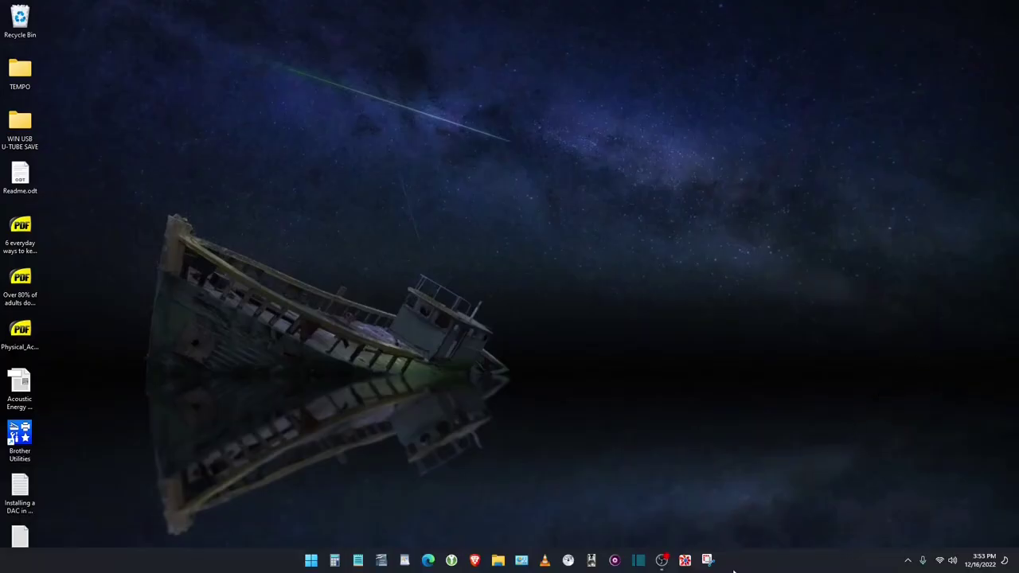
Step: Search 'sound' from the Start menu to reopen Sound settings and review the page
{"action": "left_click", "coordinate": [310, 560]}
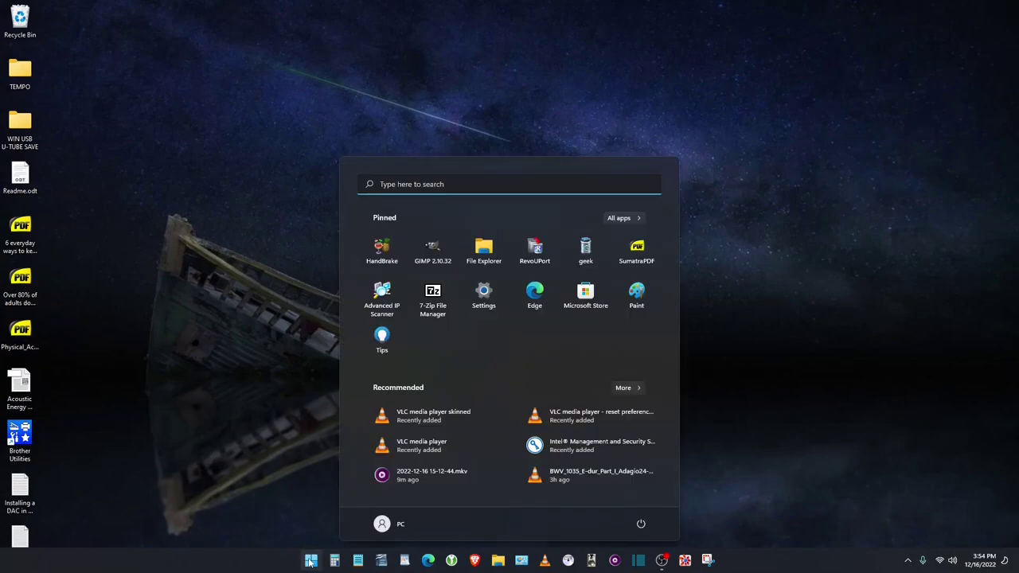
{"action": "type", "text": "sound"}
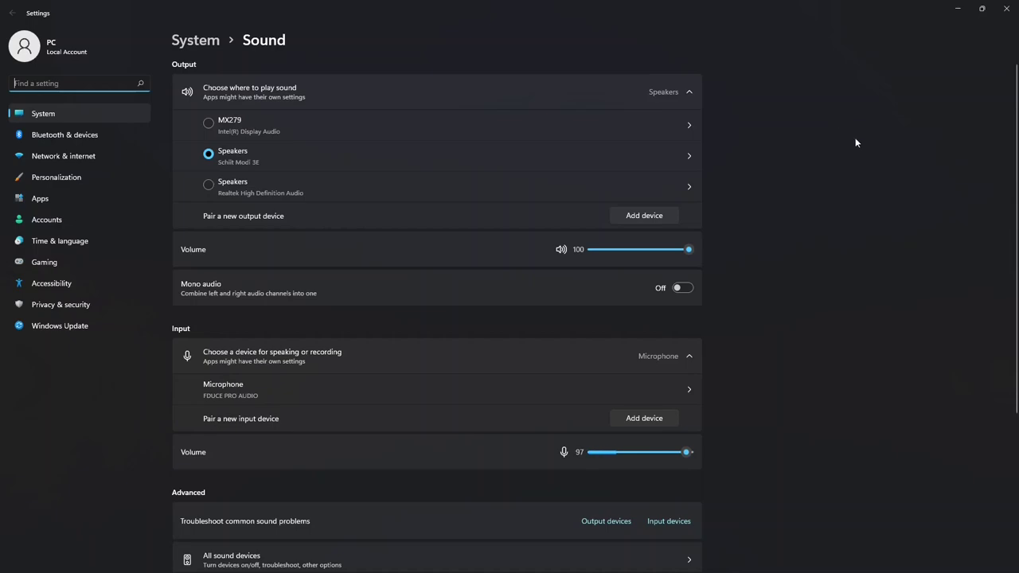
{"action": "scroll", "coordinate": [897, 214], "scroll_direction": "down", "scroll_amount": 4}
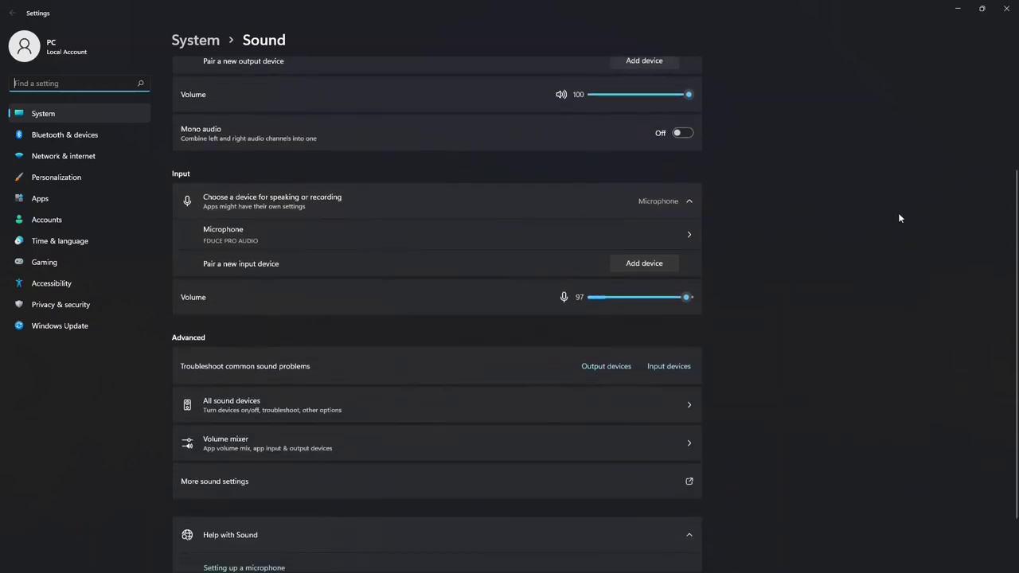
{"action": "scroll", "coordinate": [899, 213], "scroll_direction": "up", "scroll_amount": 4}
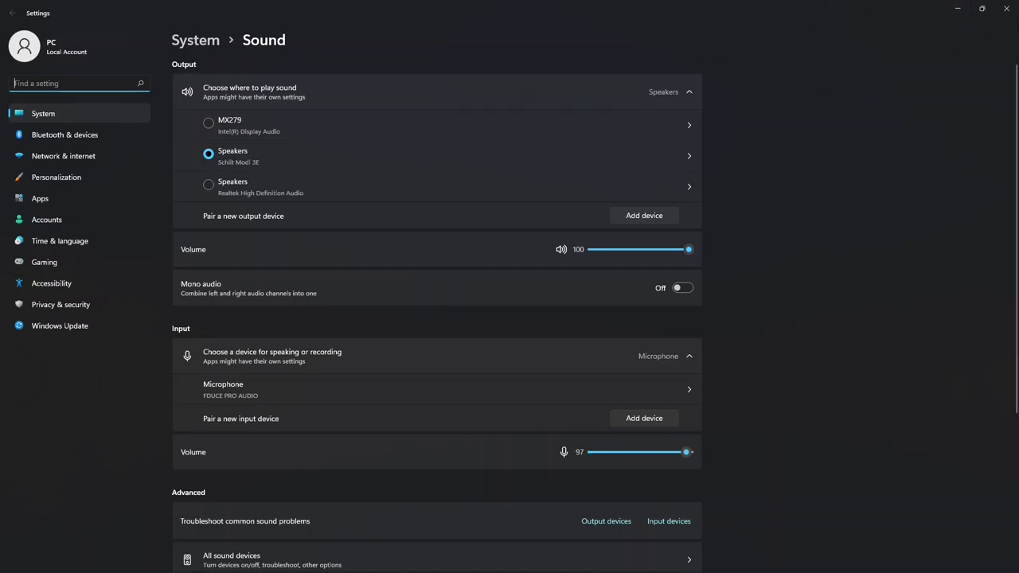
Step: Minimize Settings, then open Control Panel by searching 'contr' from the Start menu
{"action": "left_click", "coordinate": [961, 13]}
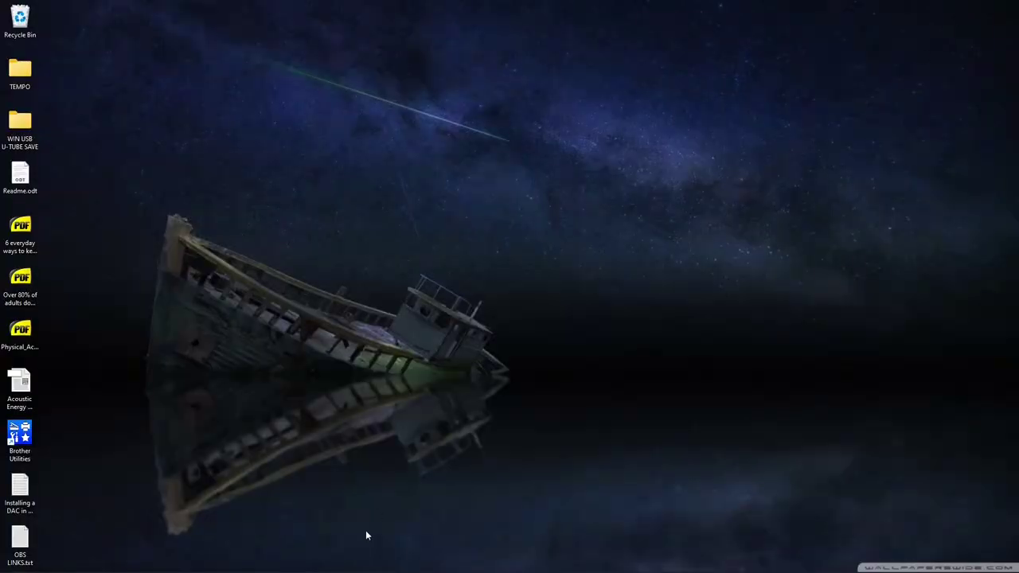
{"action": "mouse_move", "coordinate": [344, 568]}
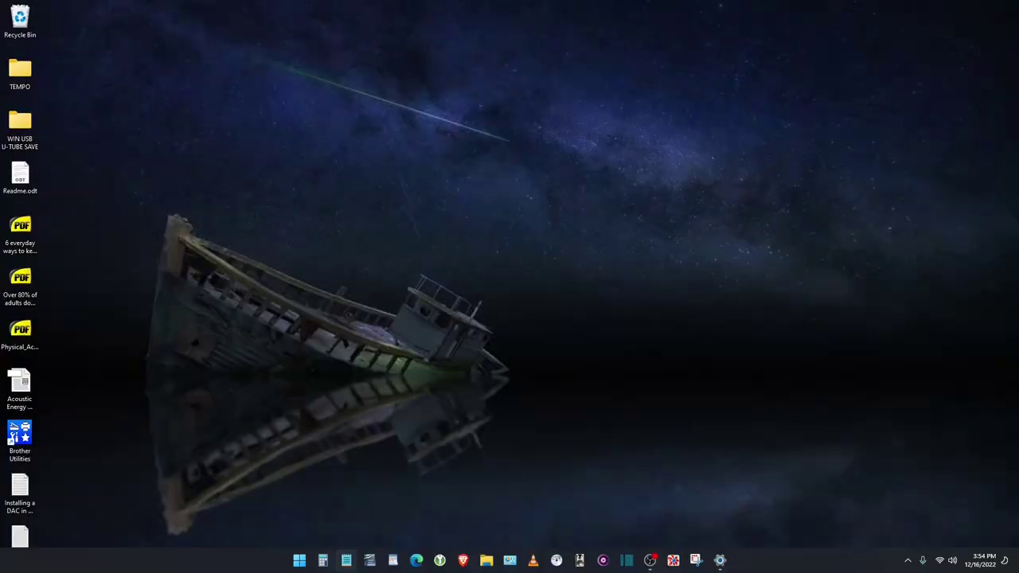
{"action": "left_click", "coordinate": [299, 560]}
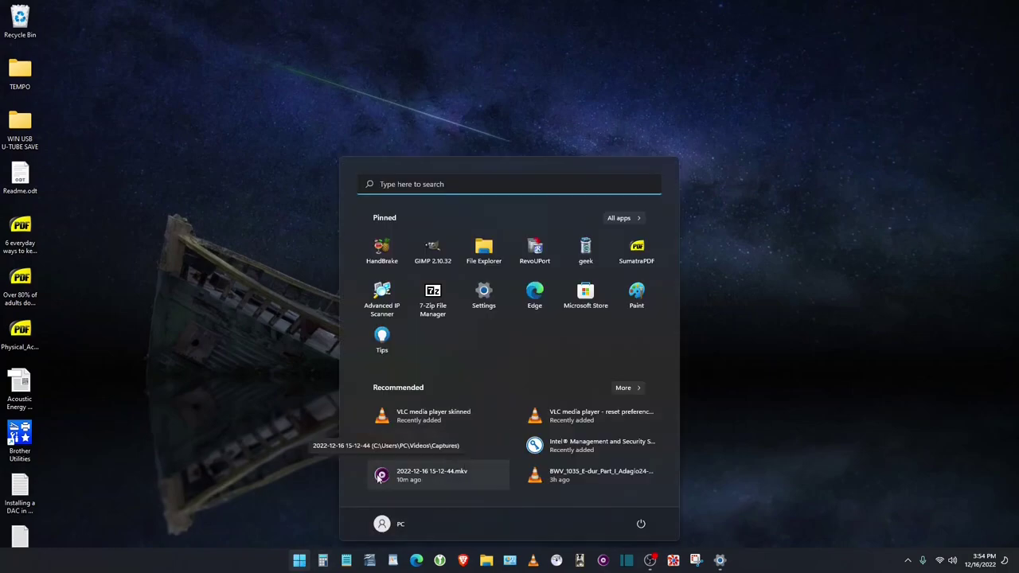
{"action": "left_click", "coordinate": [477, 183]}
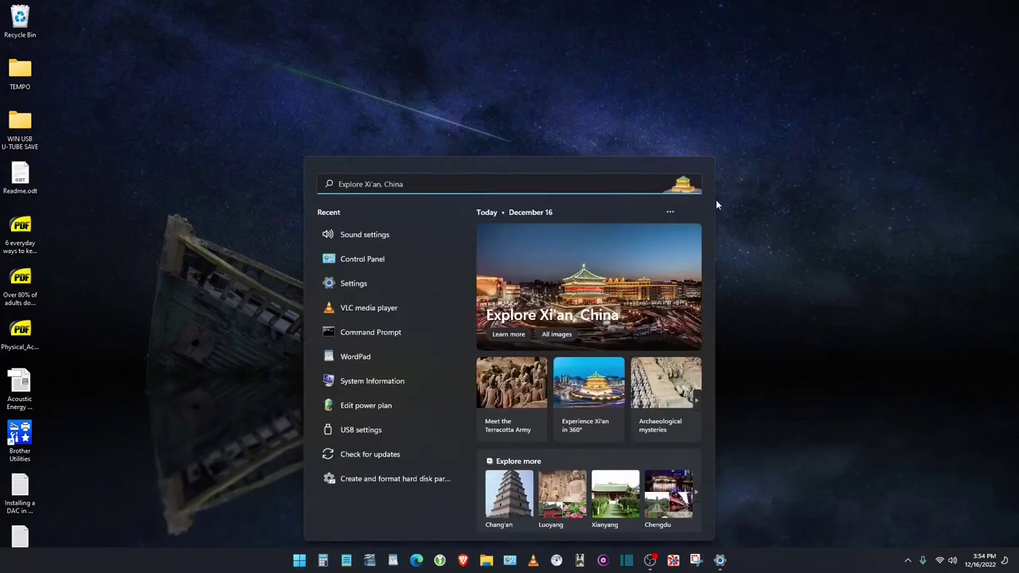
{"action": "left_click", "coordinate": [715, 199]}
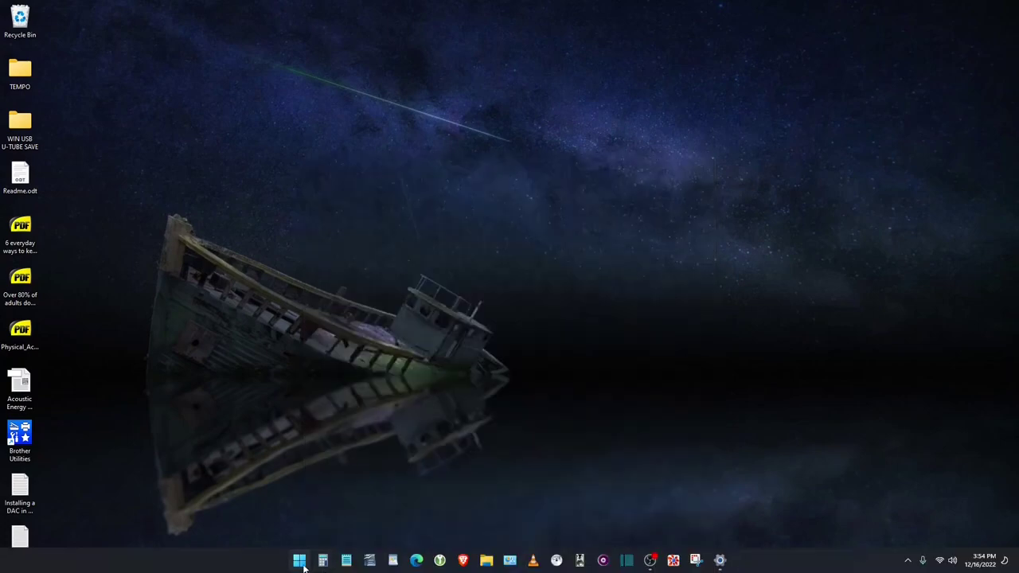
{"action": "left_click", "coordinate": [300, 560]}
{"action": "type", "text": "contr"}
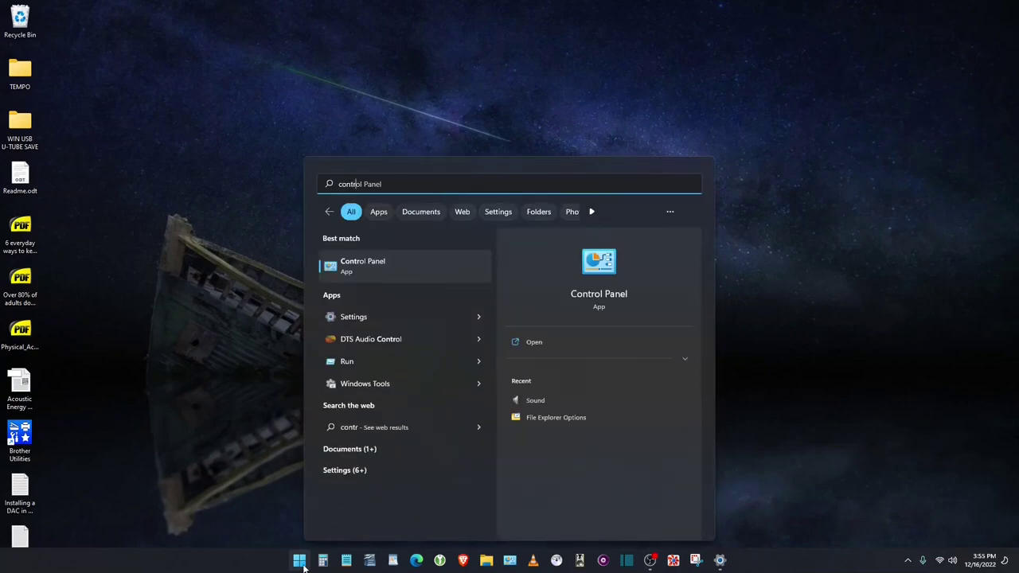
{"action": "key", "text": "Return"}
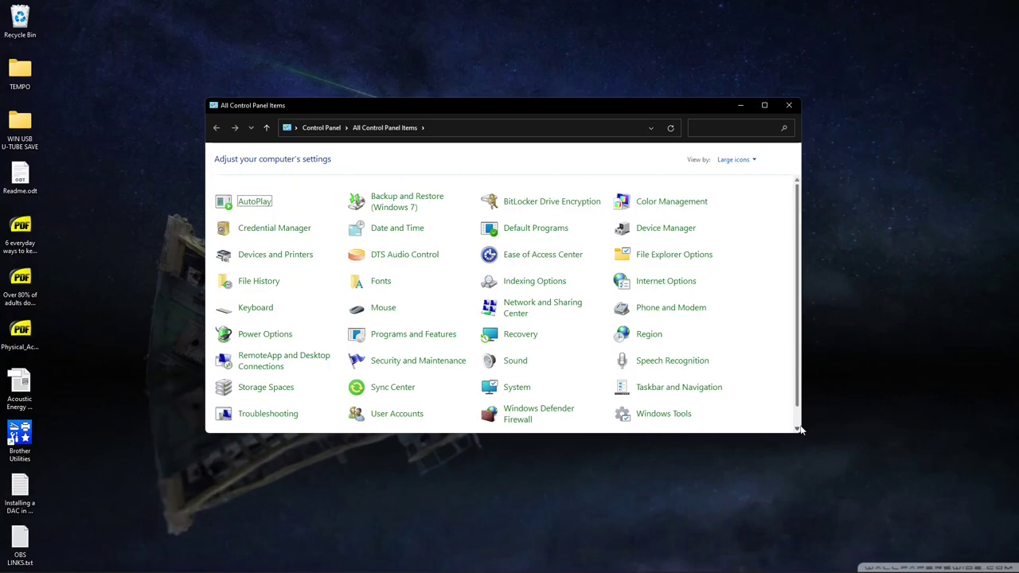
{"action": "left_click", "coordinate": [754, 162]}
{"action": "left_click", "coordinate": [745, 169]}
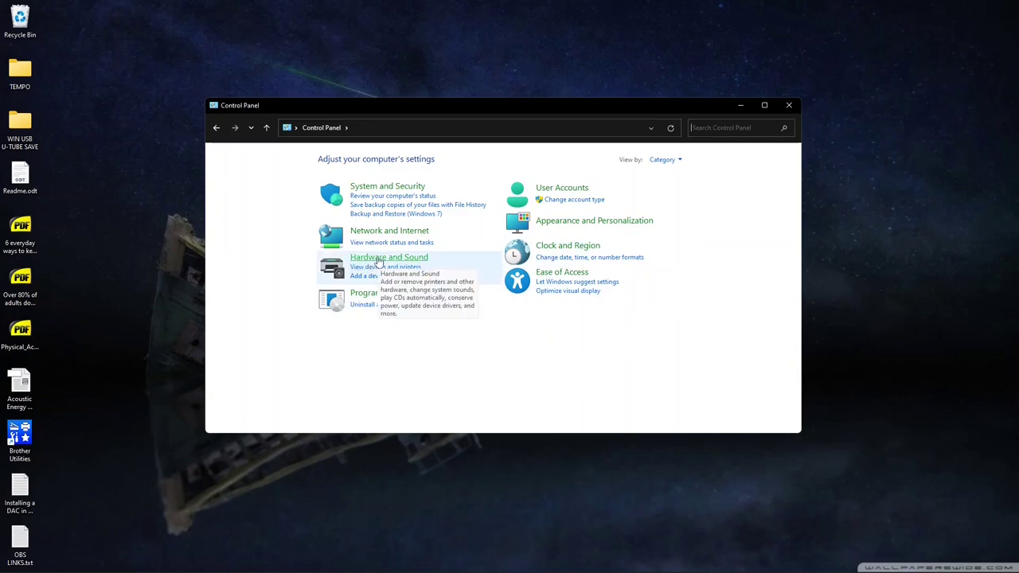
{"action": "left_click", "coordinate": [667, 160]}
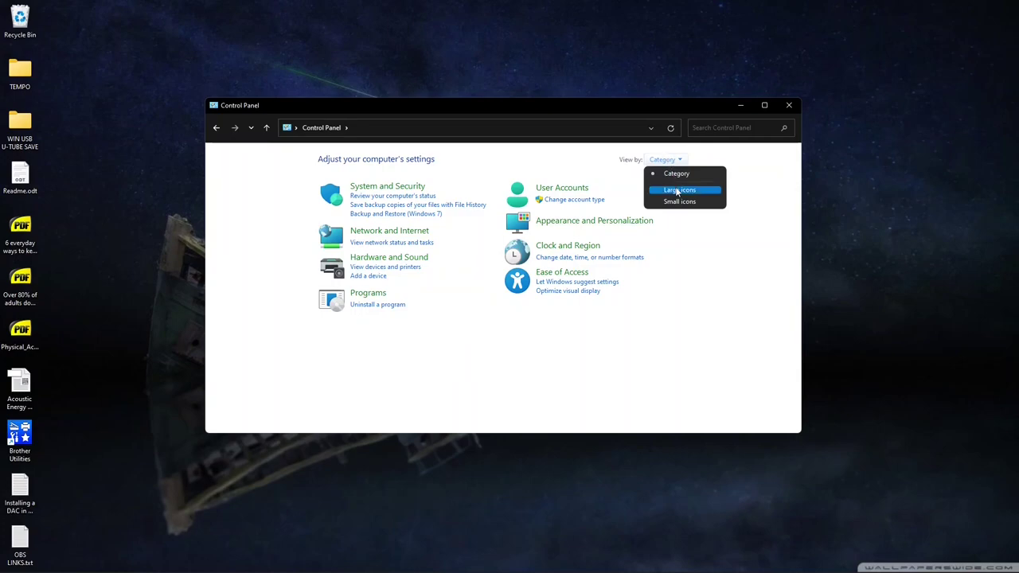
{"action": "left_click", "coordinate": [678, 191]}
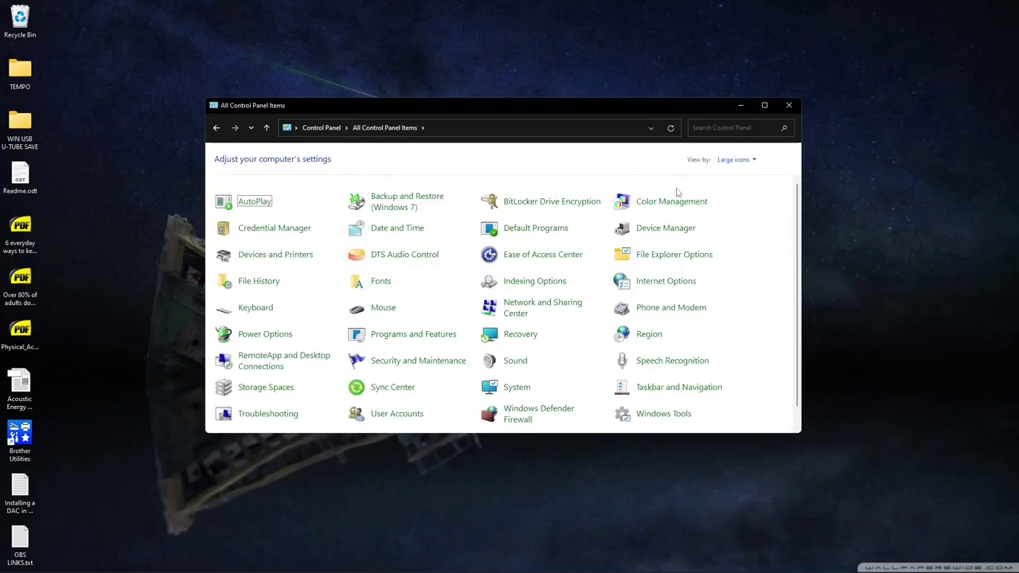
Step: Open Sound from Control Panel and select the default Schiit Modi 3E Speakers on Playback
{"action": "left_click", "coordinate": [526, 362]}
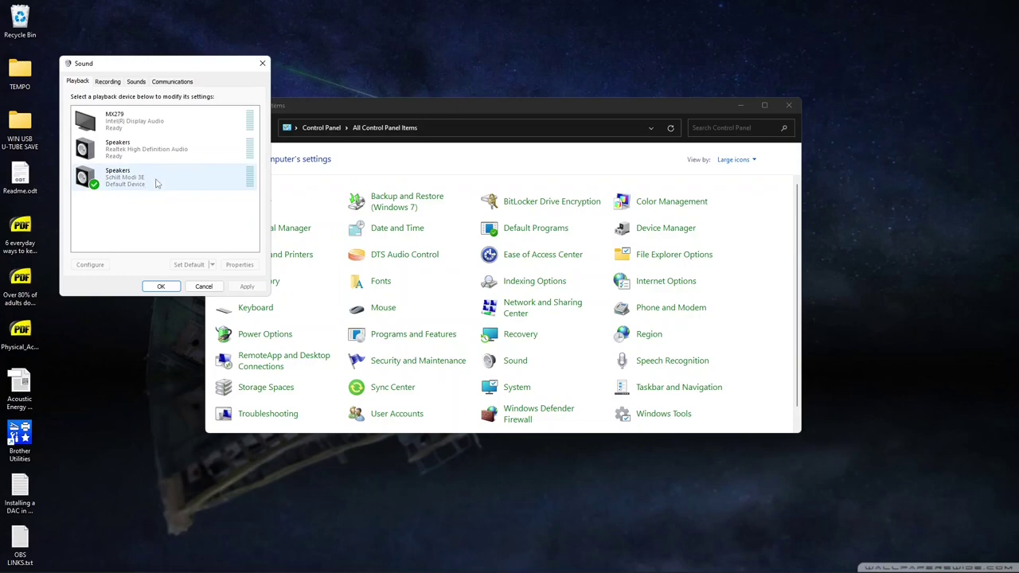
{"action": "left_click", "coordinate": [159, 182]}
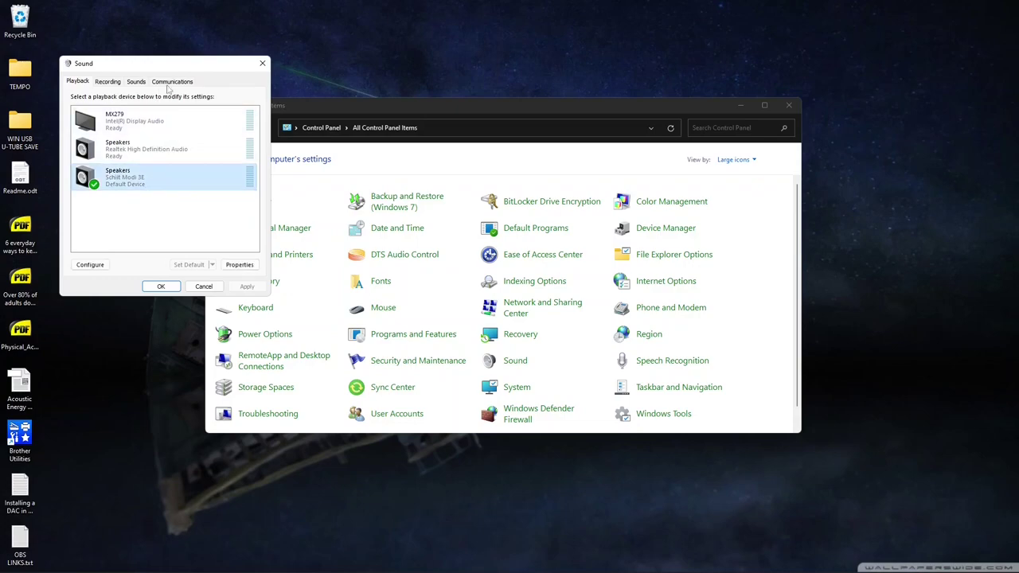
{"action": "left_click", "coordinate": [94, 265]}
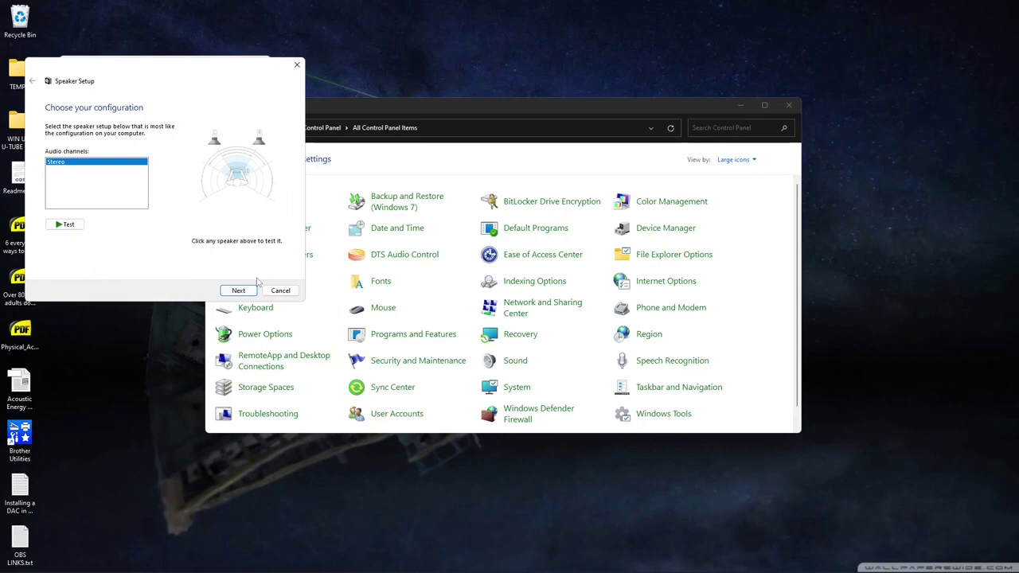
{"action": "left_click", "coordinate": [279, 291]}
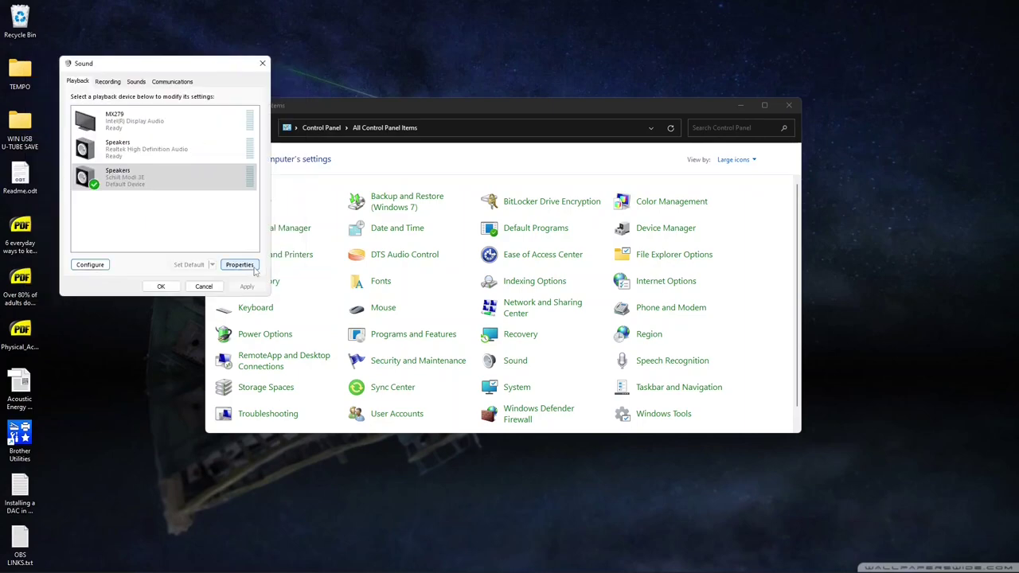
{"action": "left_click", "coordinate": [241, 265]}
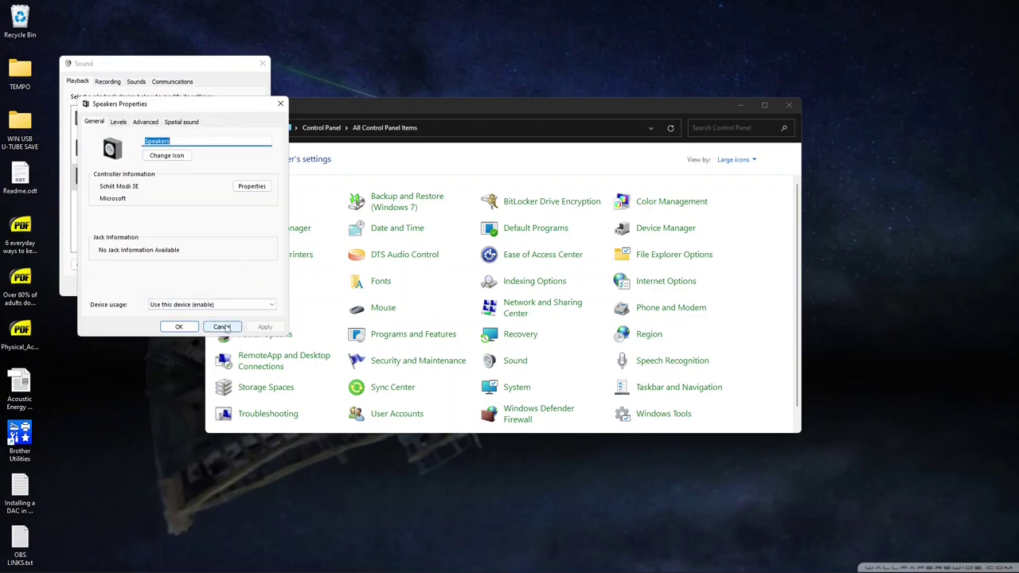
{"action": "left_click", "coordinate": [222, 326]}
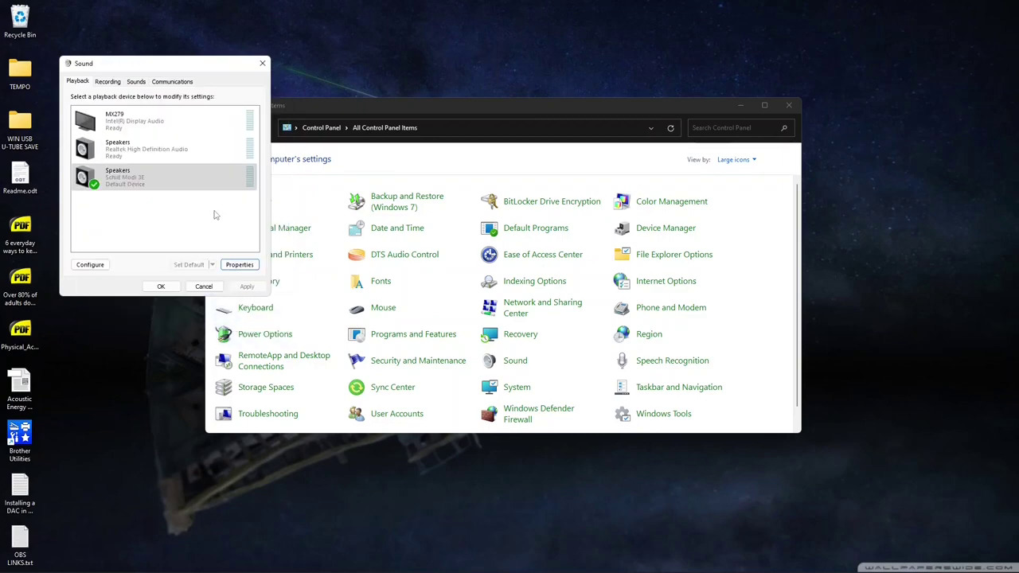